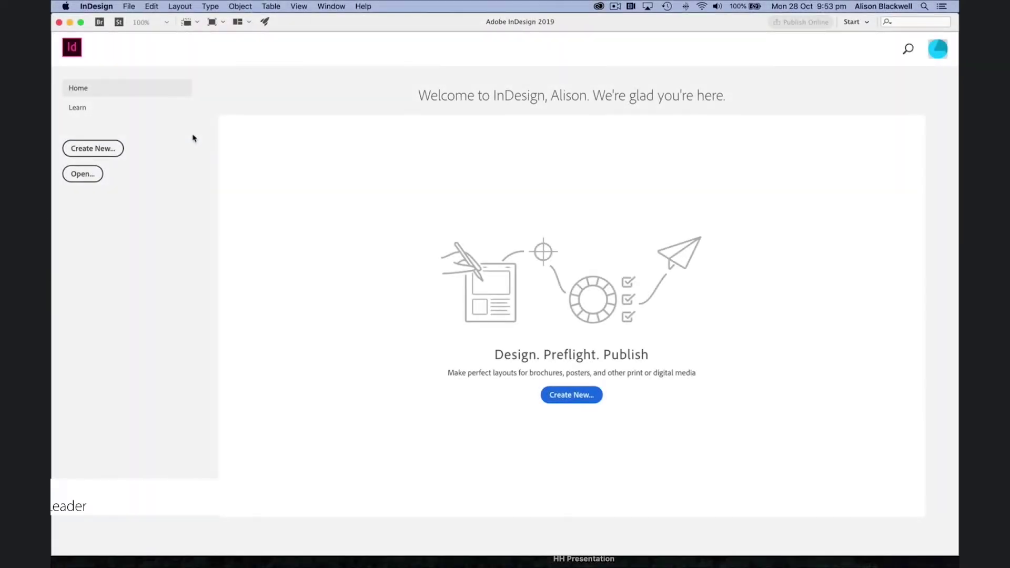
Create a new Letter print document in landscape orientation, 279.4 × 215.9 mm.
click(115, 148)
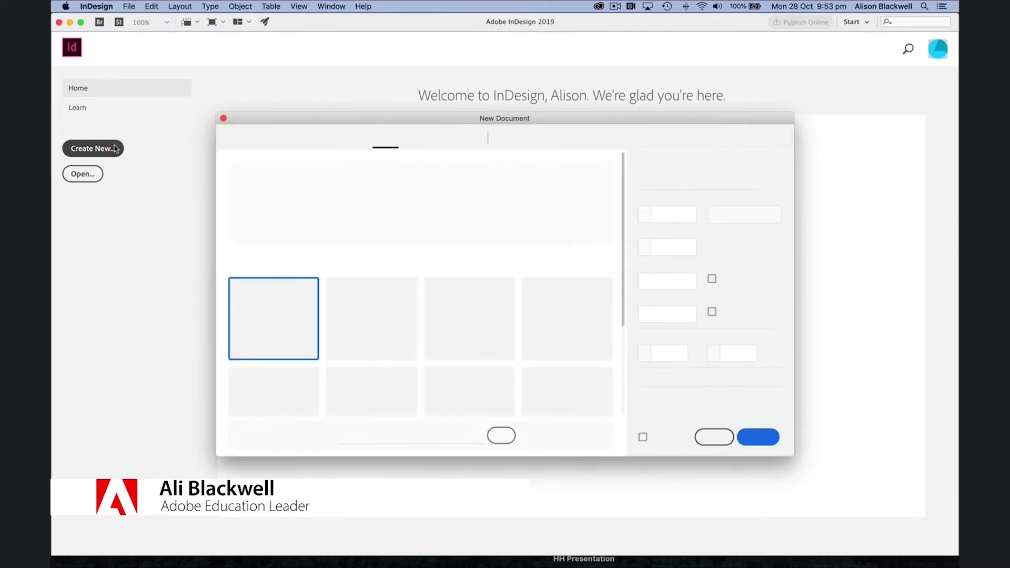
click(517, 139)
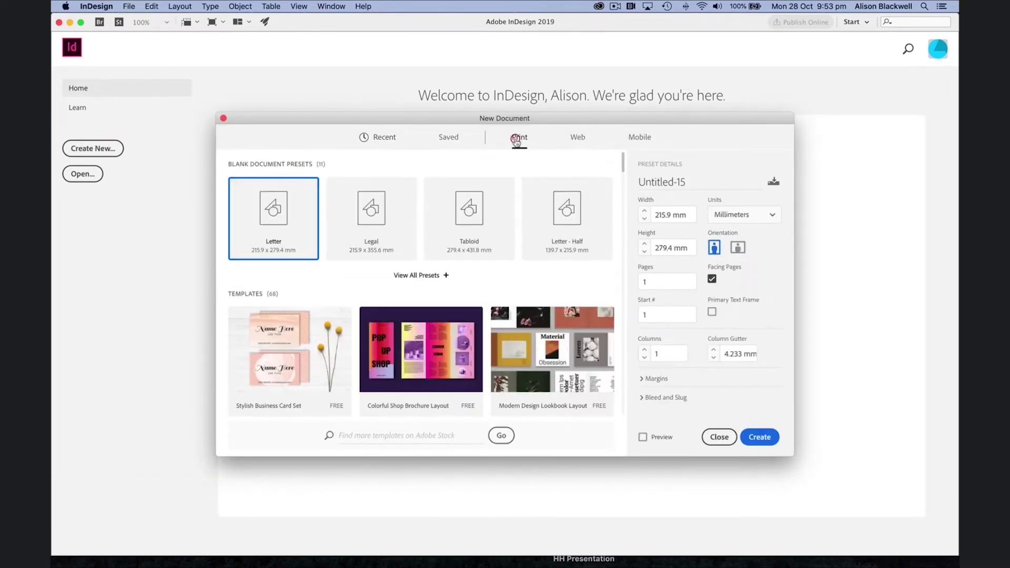
click(737, 248)
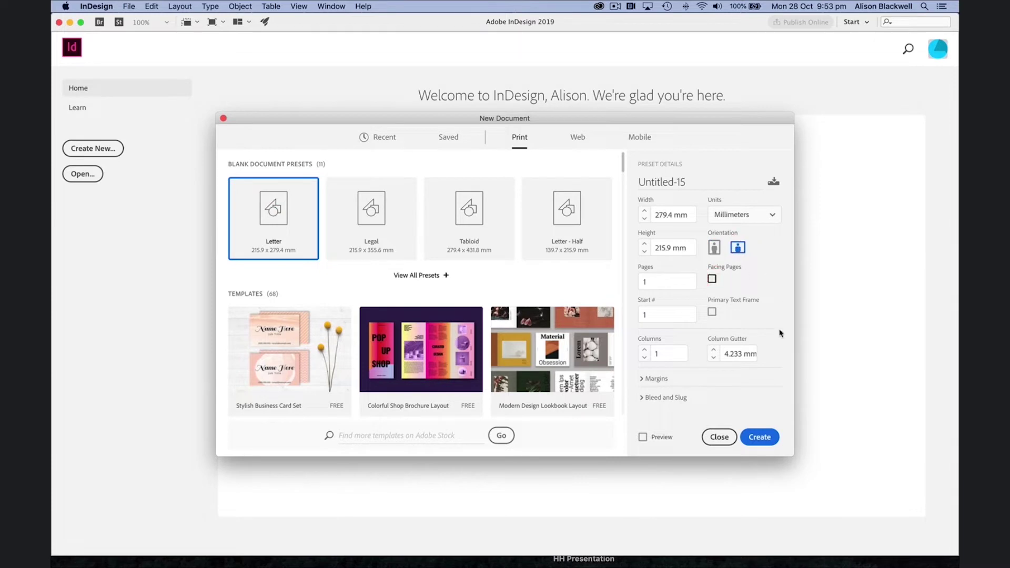
click(761, 436)
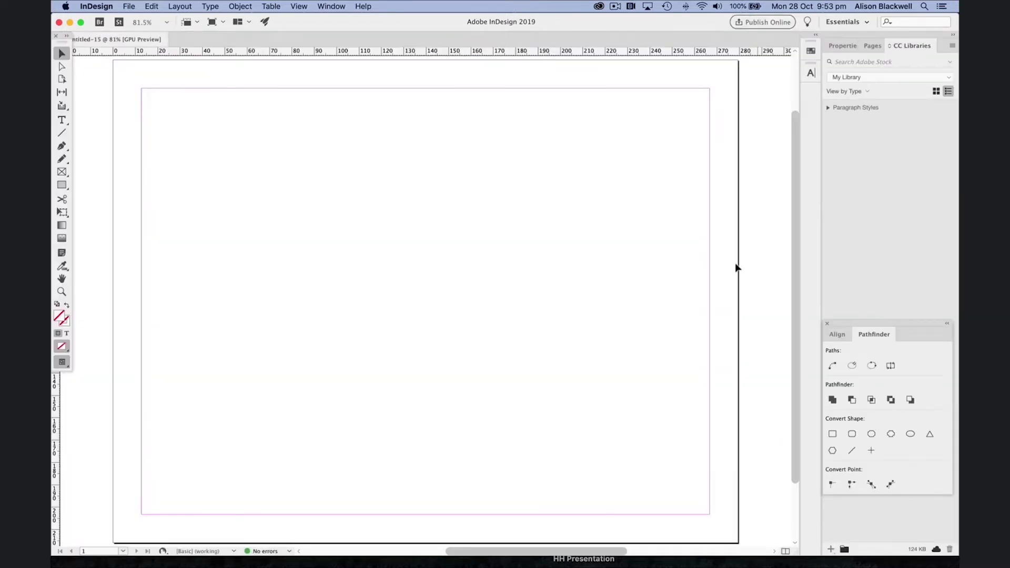
click(321, 5)
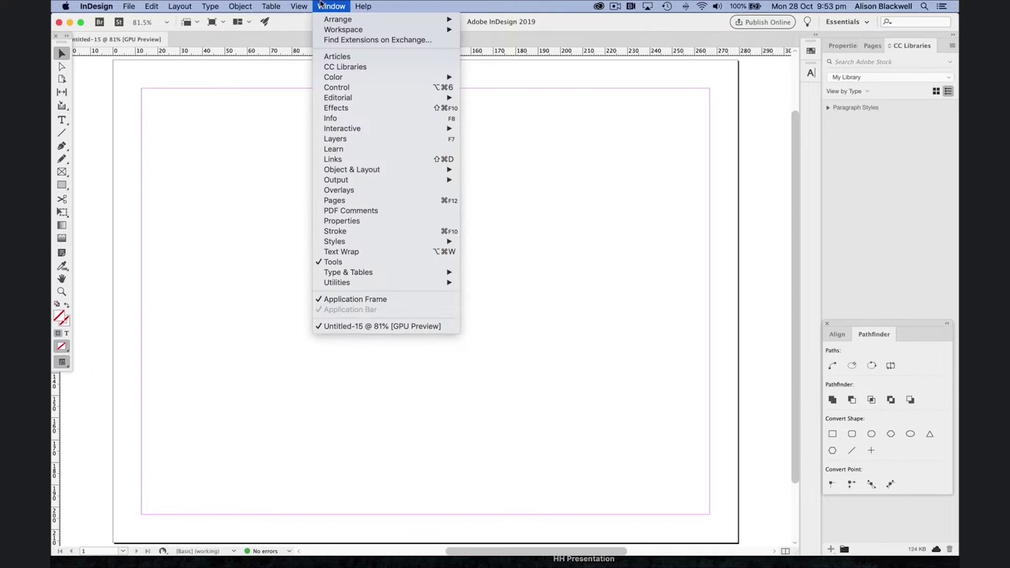
mouse_move(340, 31)
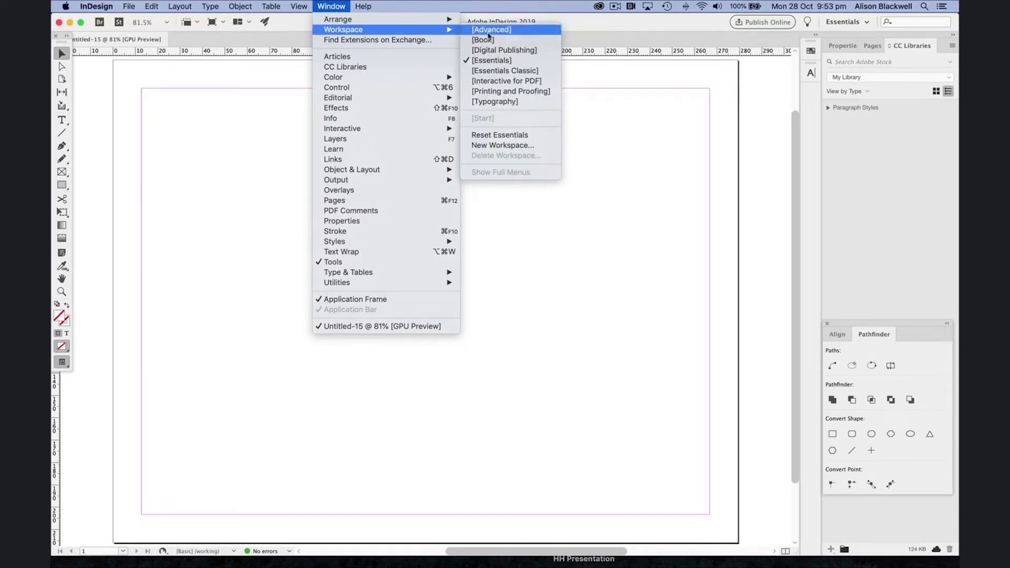
click(492, 61)
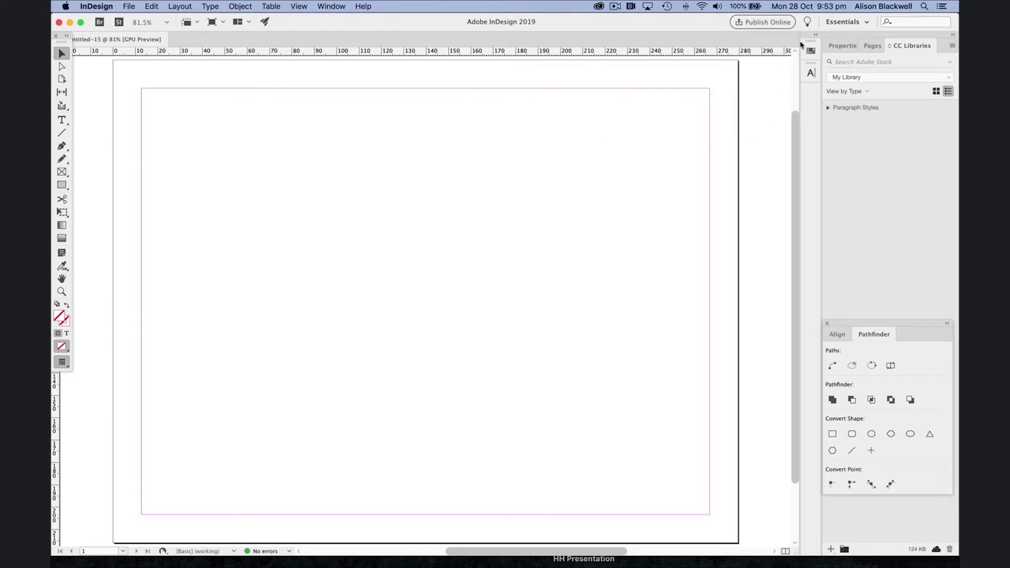
In the Character panel, choose ITC Avant Garde Gothic Demi at 48 pt.
click(811, 73)
click(791, 86)
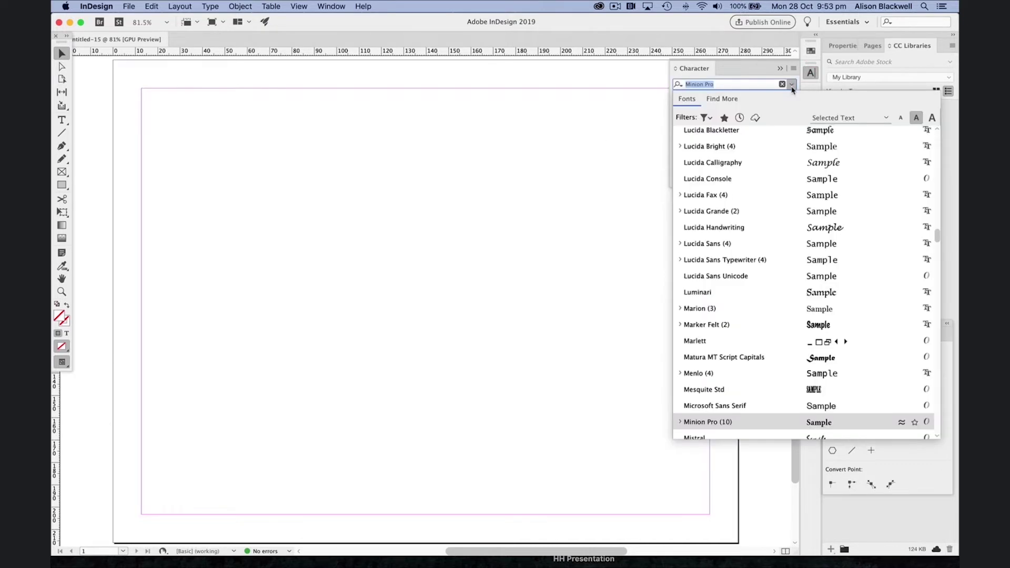
drag(938, 237, 931, 131)
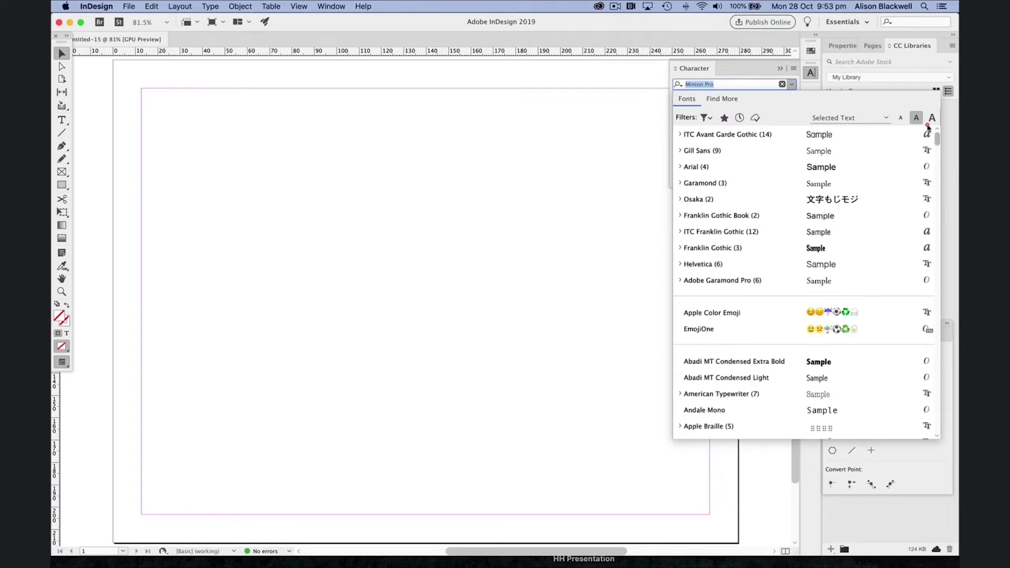
click(680, 135)
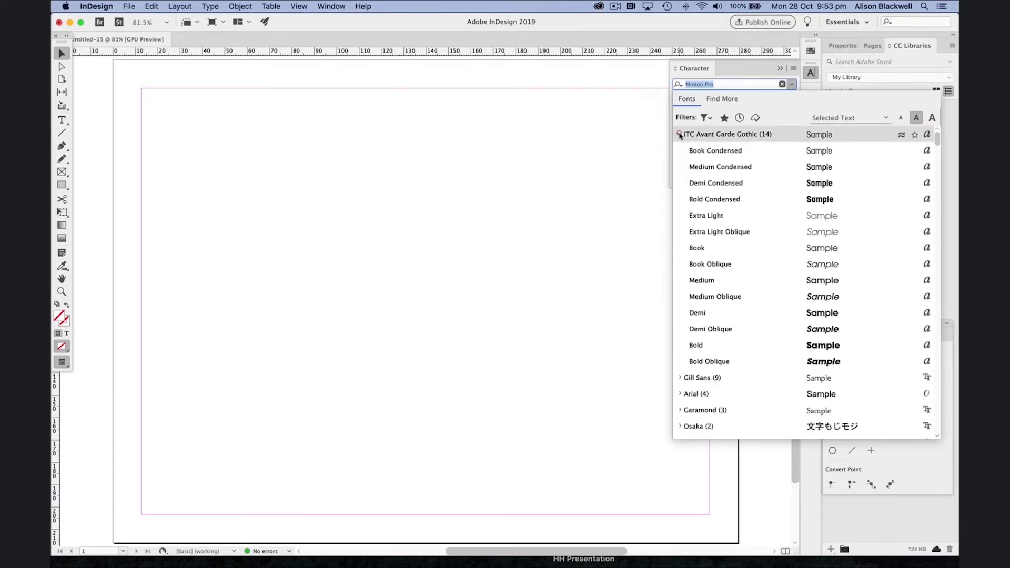
click(700, 313)
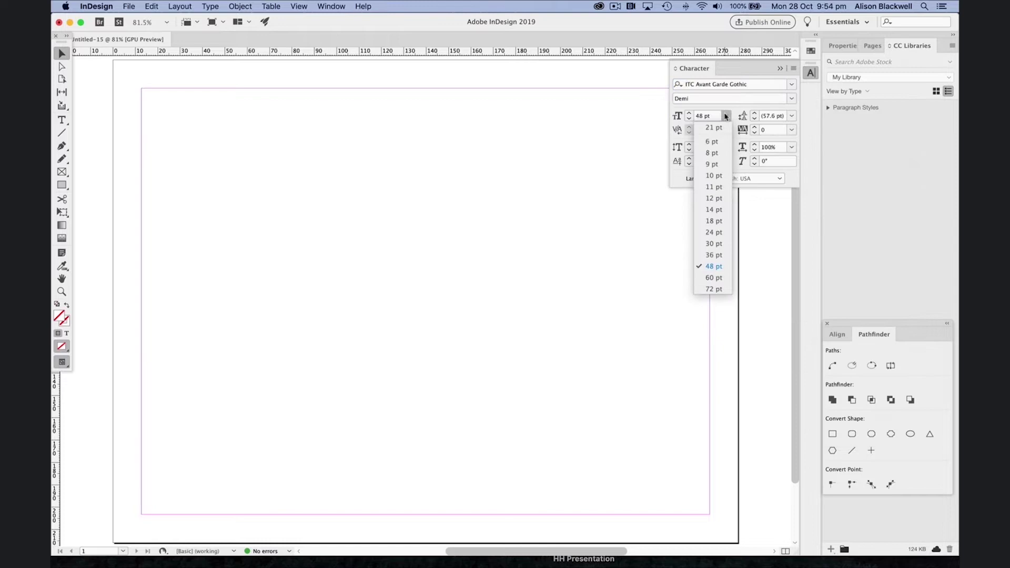
click(714, 267)
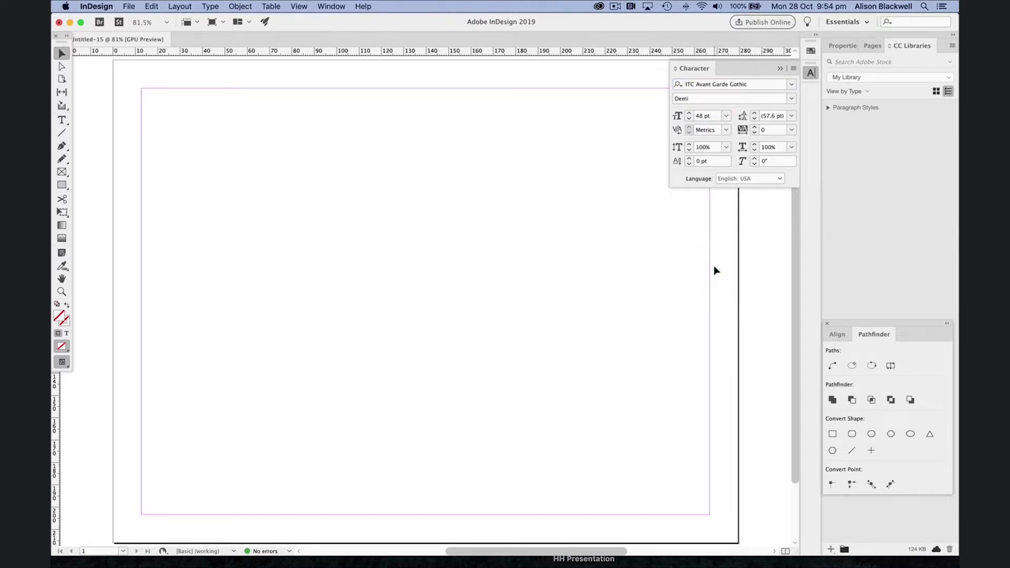
Draw a text frame across the top-left of the page and type 'Reading Group'.
click(60, 120)
drag(142, 89, 537, 165)
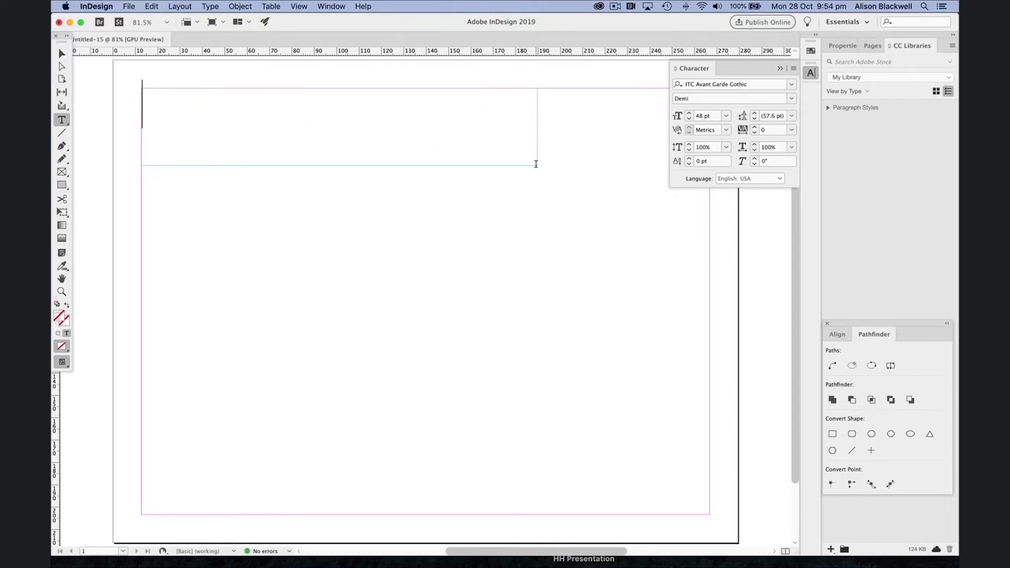
text(Reading G)
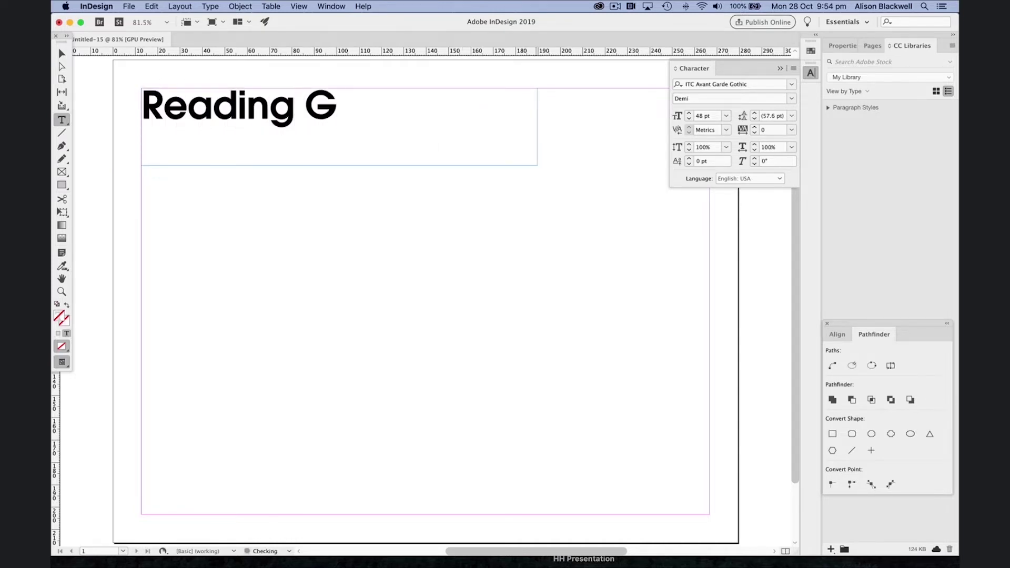
text(roup)
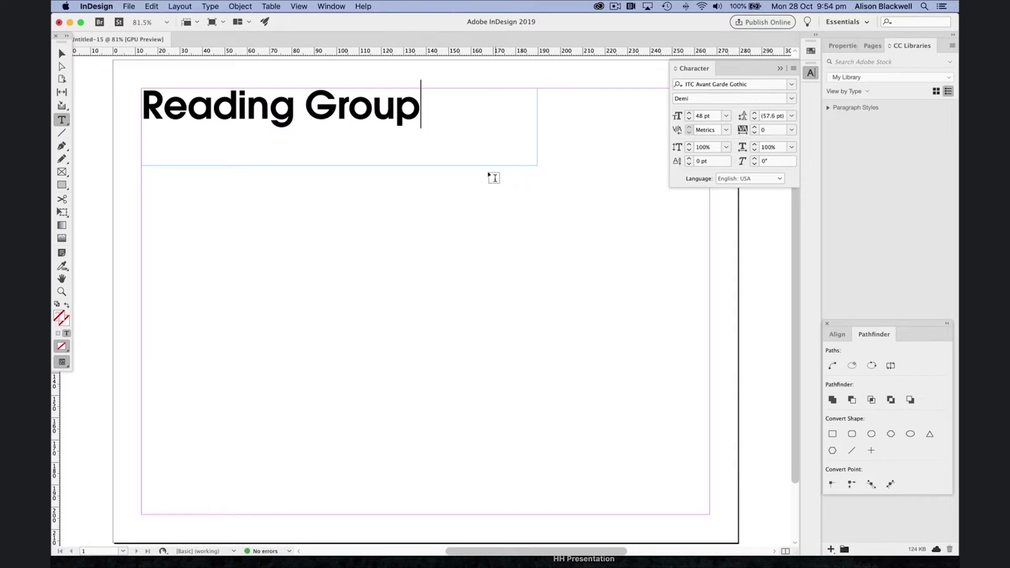
Colour the whole 'Reading Group' heading with the cyan C=100 M=0 Y=0 K=0 swatch.
click(429, 124)
key(super+a)
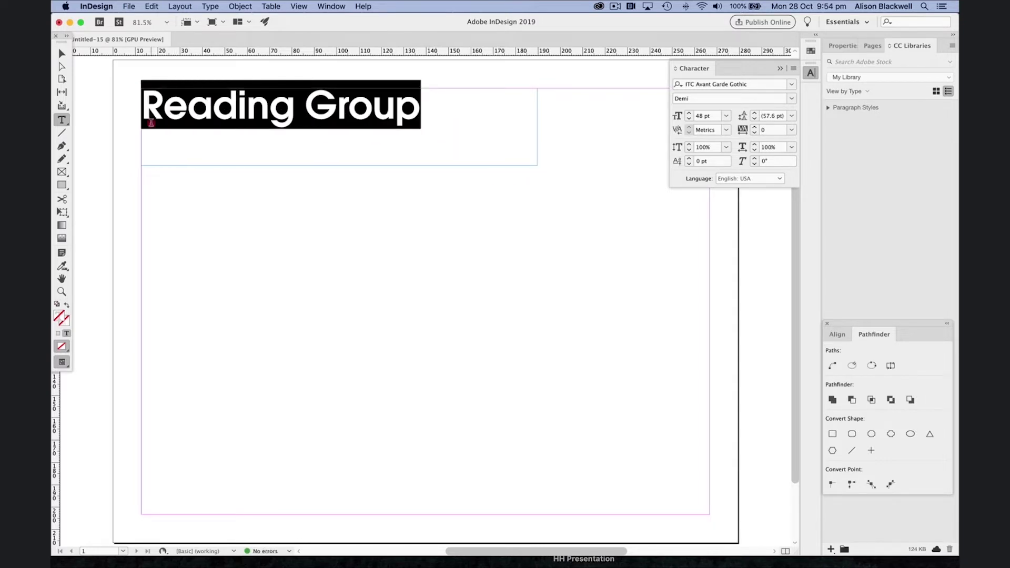
click(811, 51)
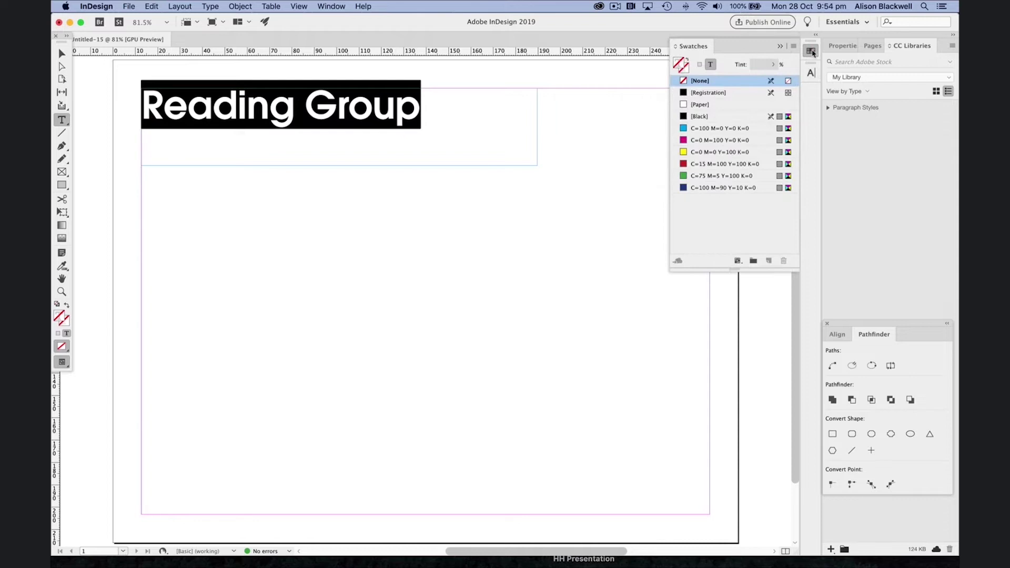
click(727, 128)
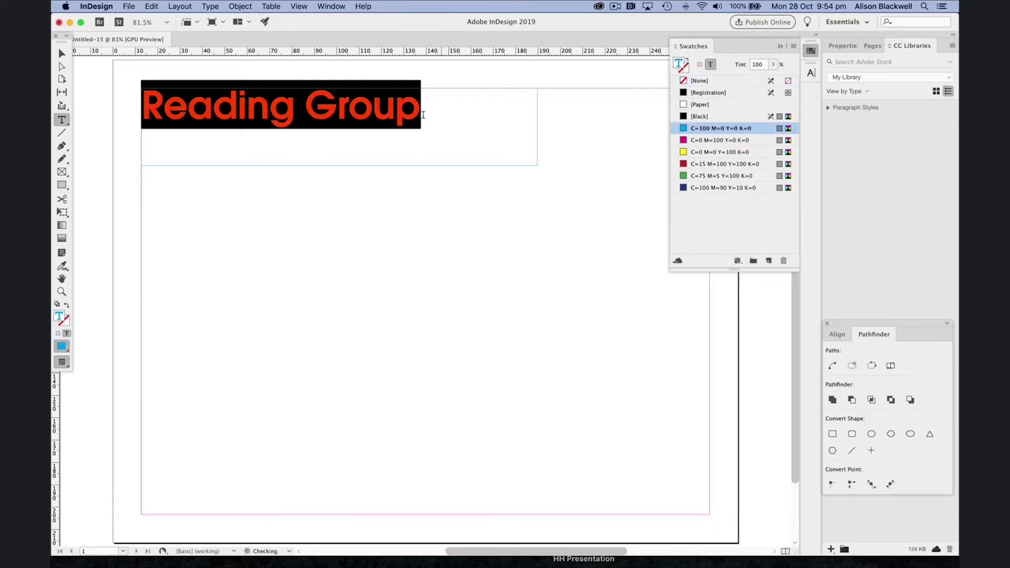
click(61, 54)
click(97, 95)
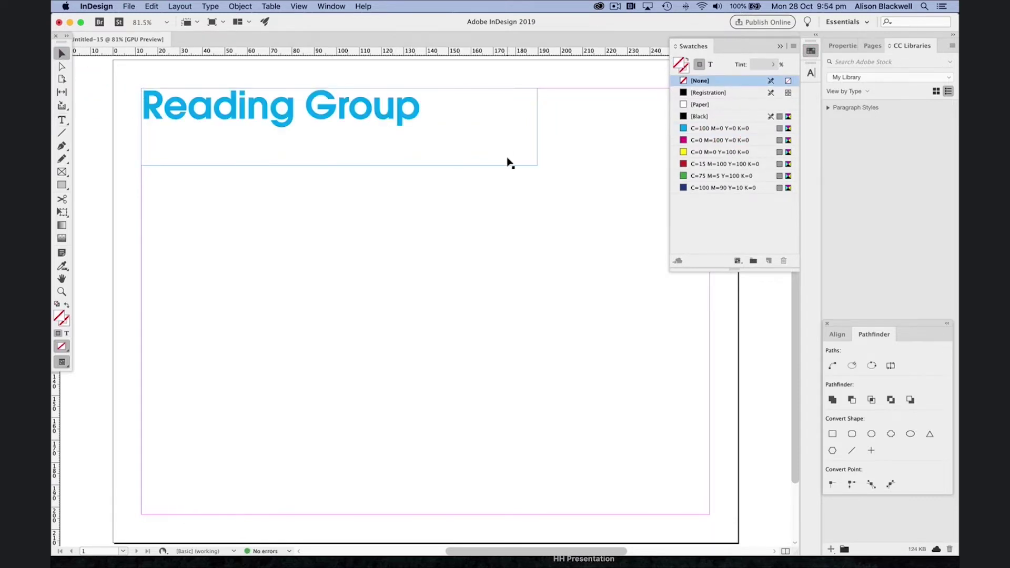
Draw a full-width rectangle frame below the heading and fill it with cyan C=100 M=0 Y=0 K=0.
click(62, 172)
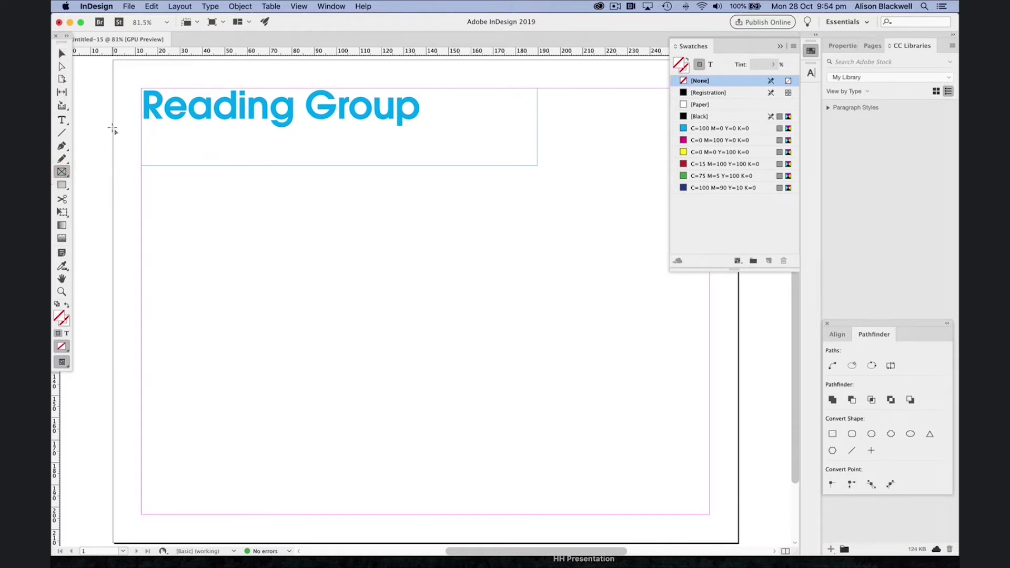
drag(113, 129, 738, 414)
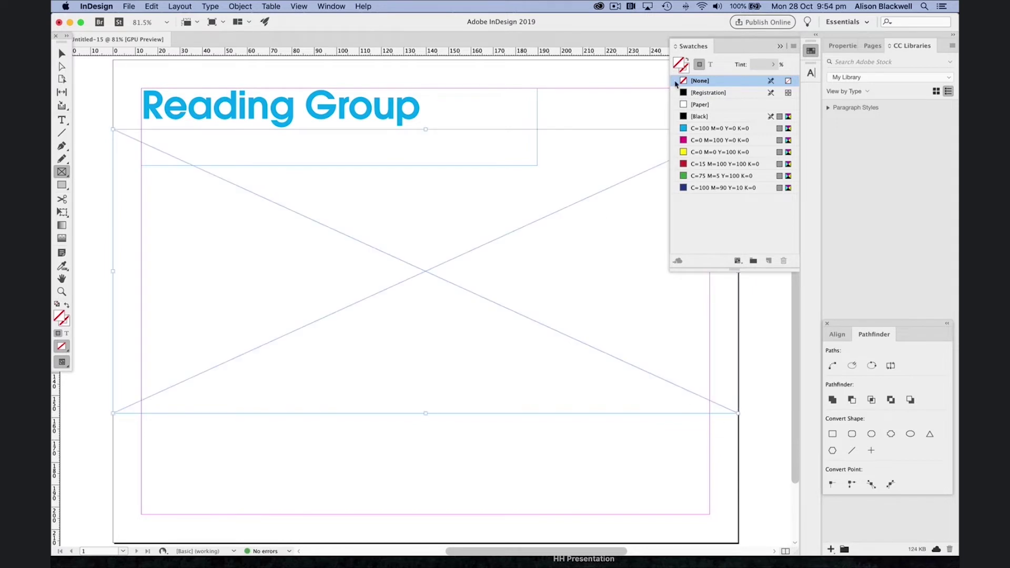
click(716, 129)
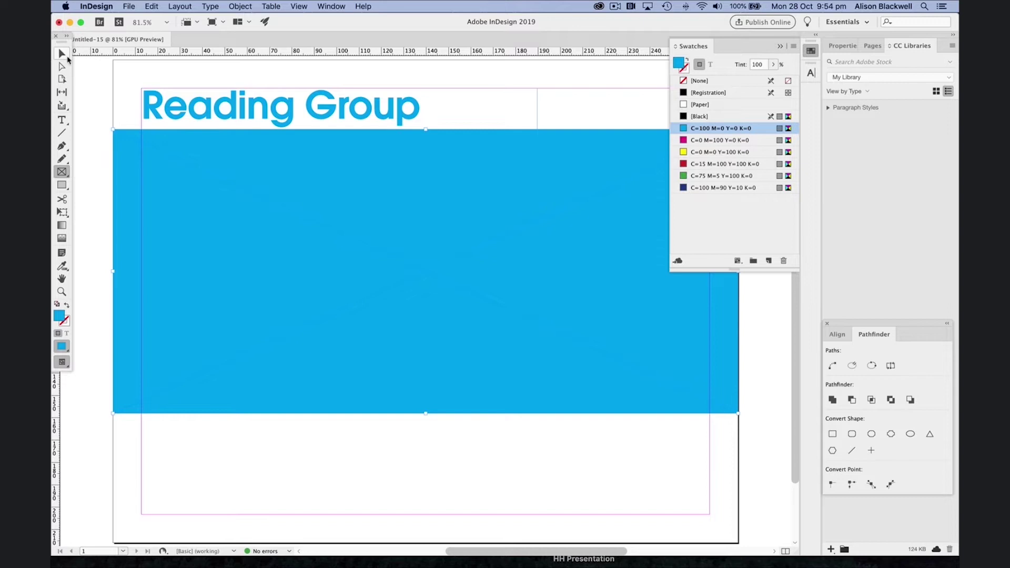
click(61, 53)
click(81, 72)
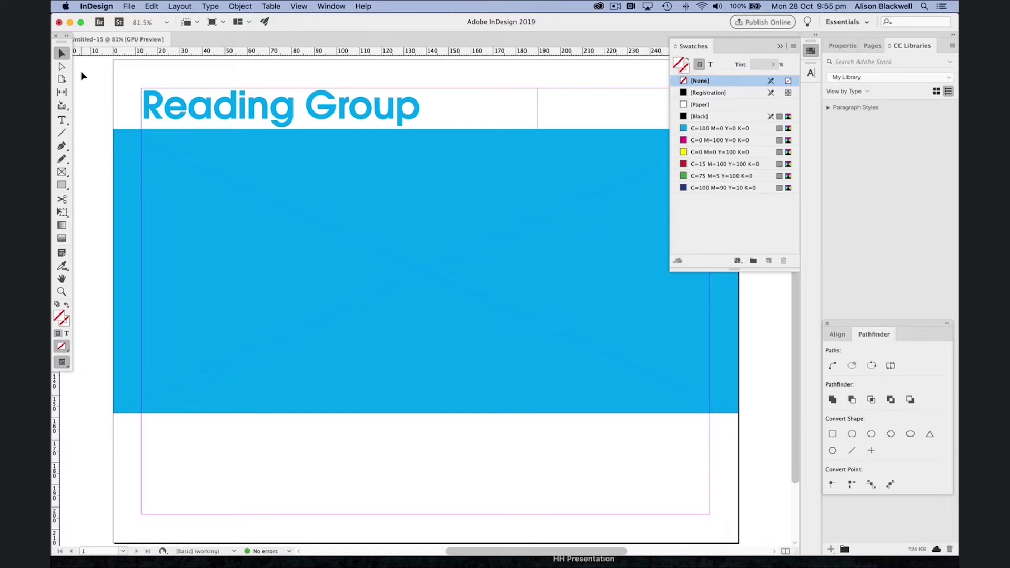
Search Adobe Stock images for 'Students reading library'.
click(599, 7)
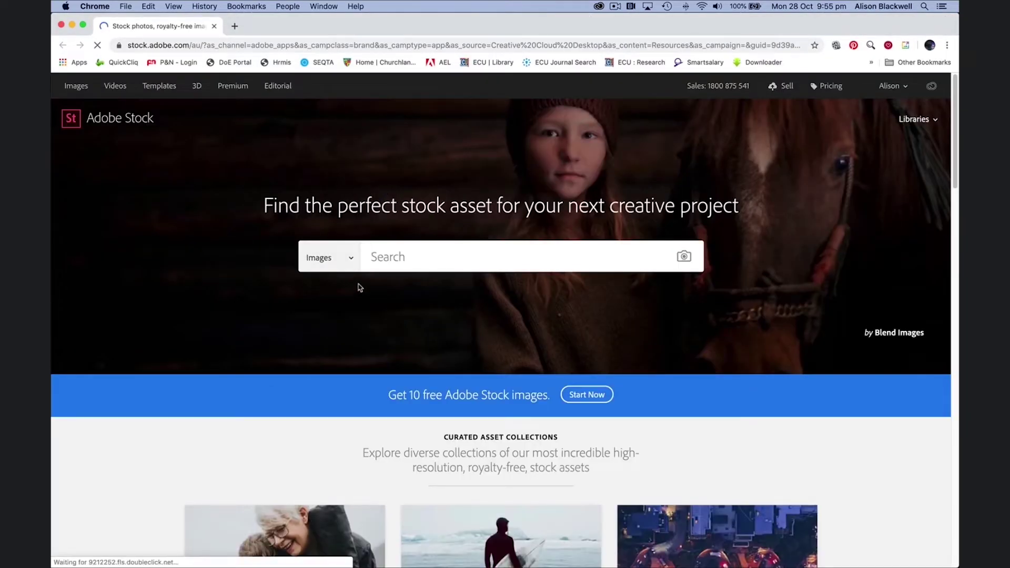
click(351, 258)
click(352, 258)
click(399, 258)
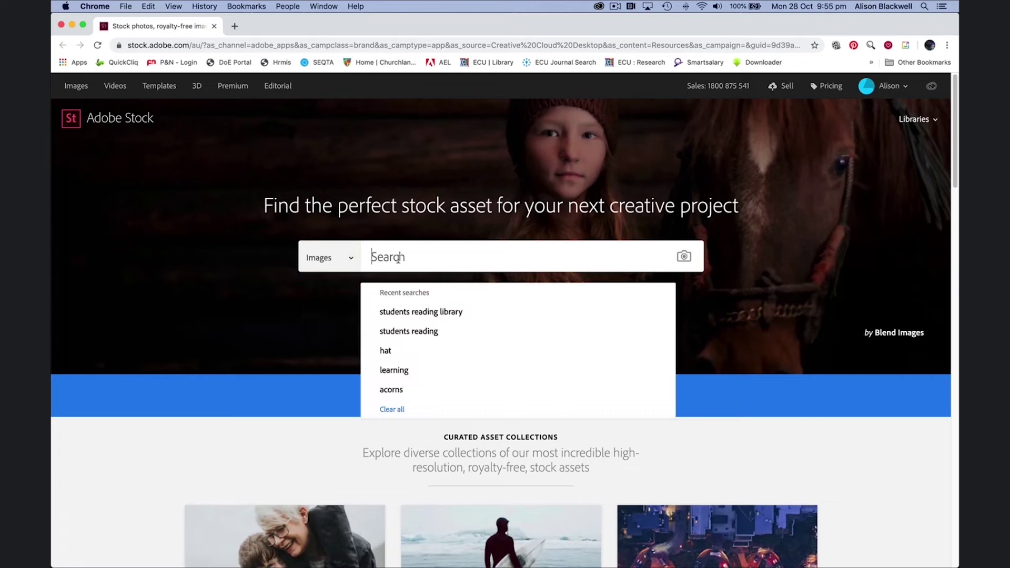
text(Students)
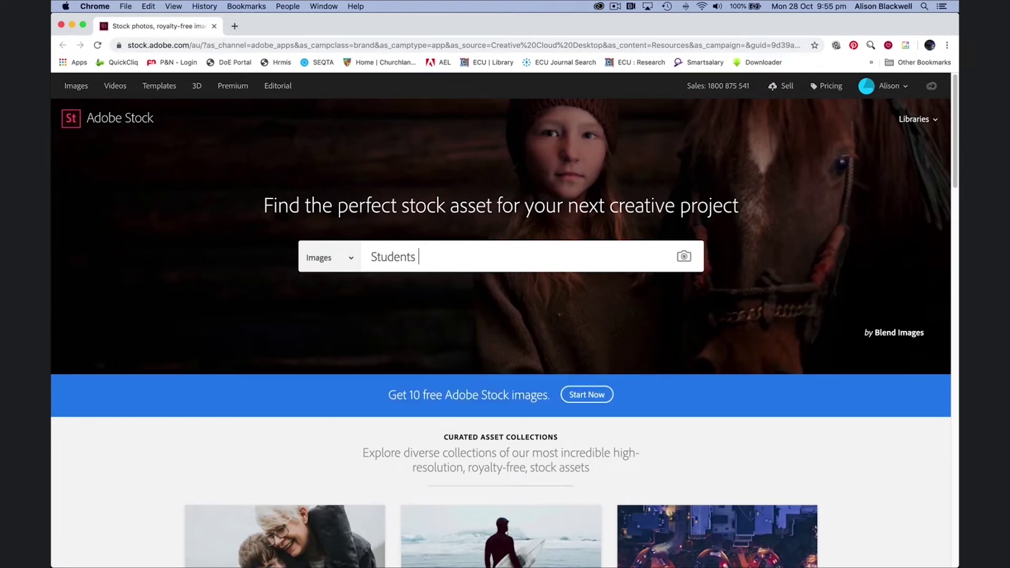
text( reading l)
key(Return)
text(library)
key(Return)
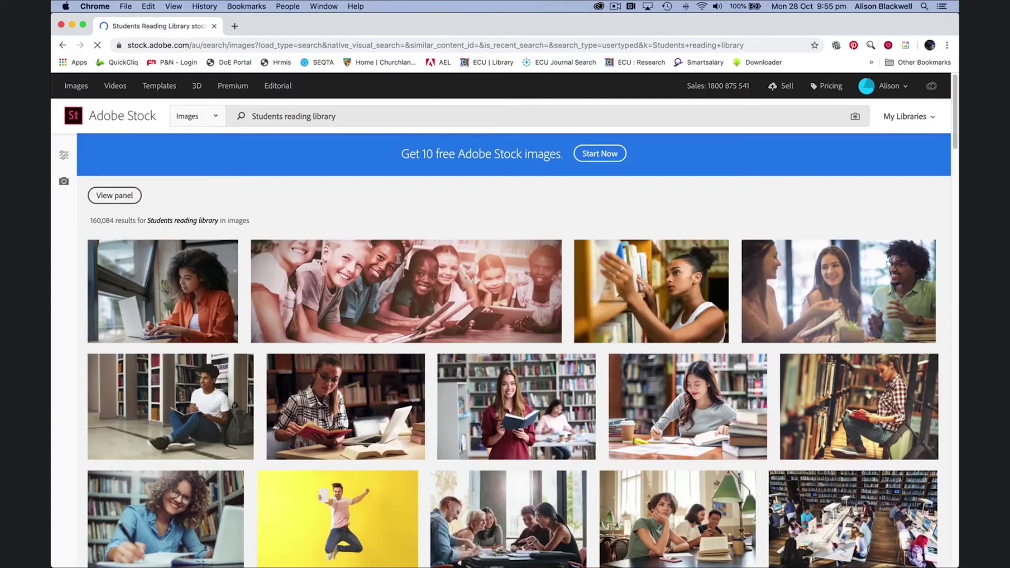
Save the five-students library photo to My Library and return to InDesign.
scroll(504, 324, down, 3)
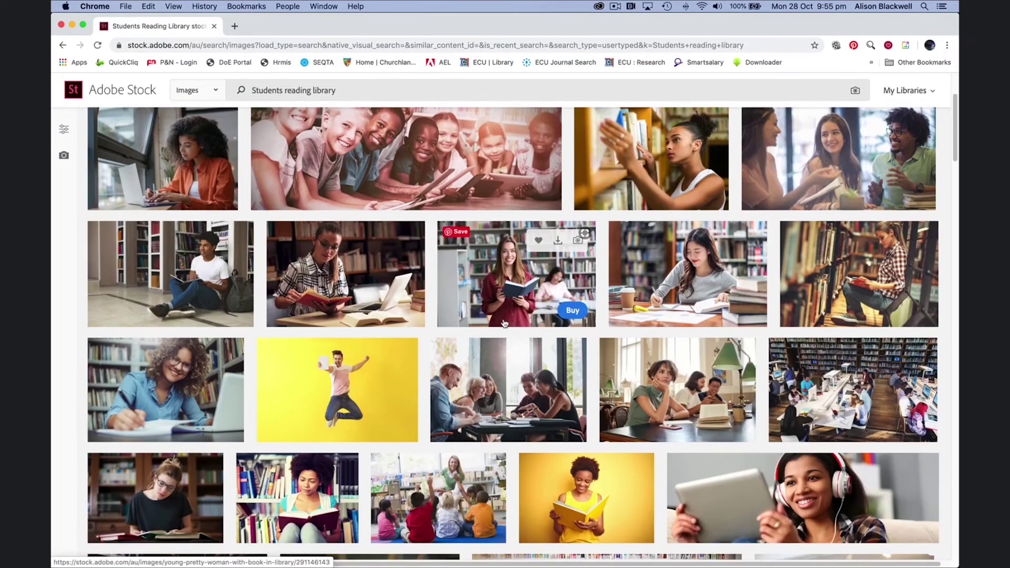
scroll(504, 324, down, 10)
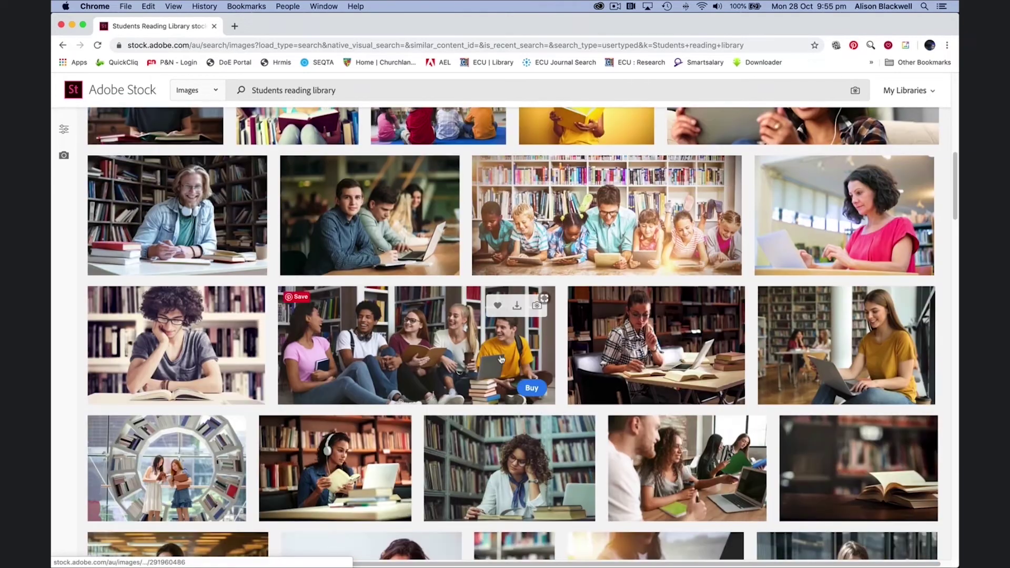
click(409, 341)
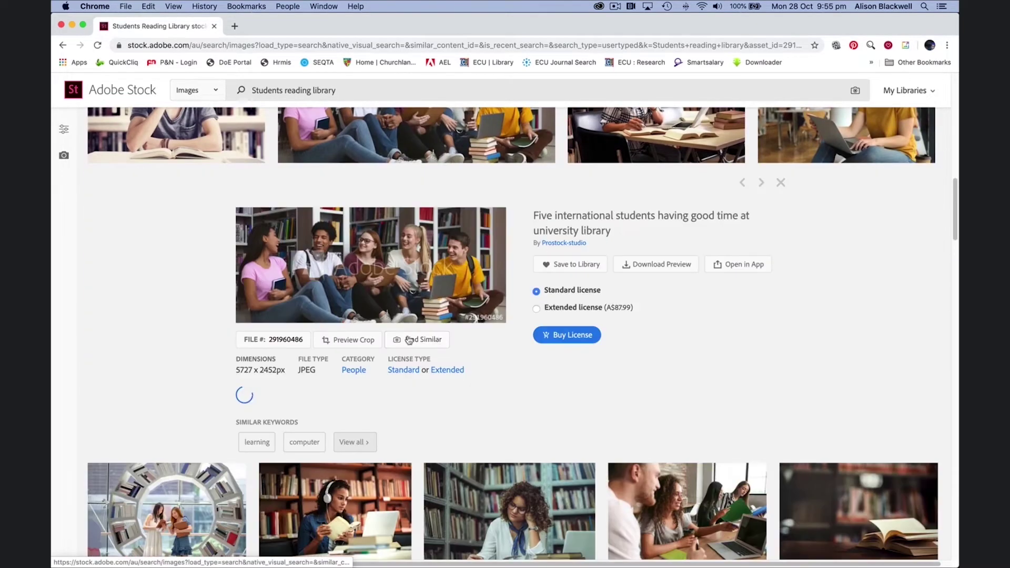
click(573, 266)
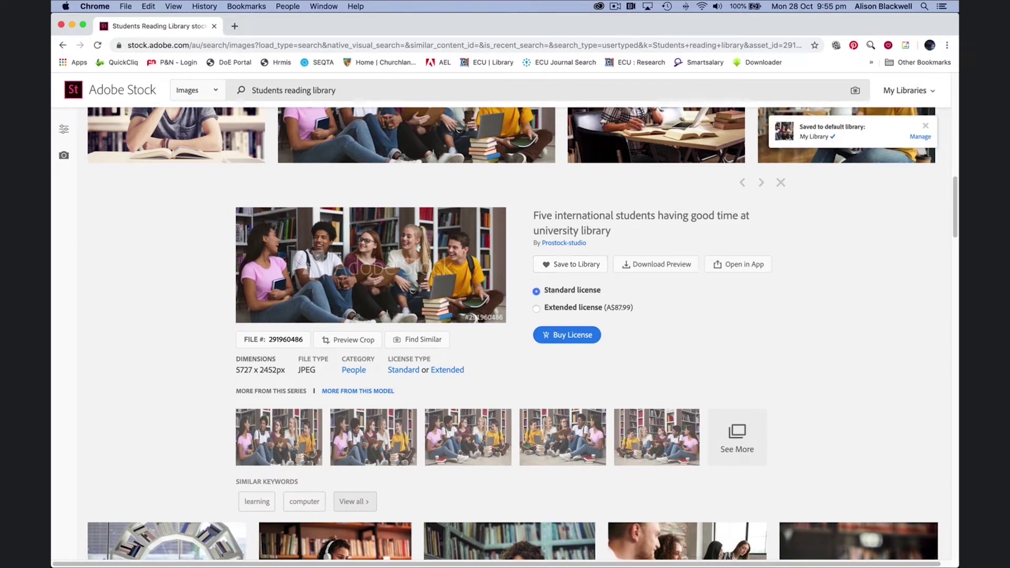
click(378, 562)
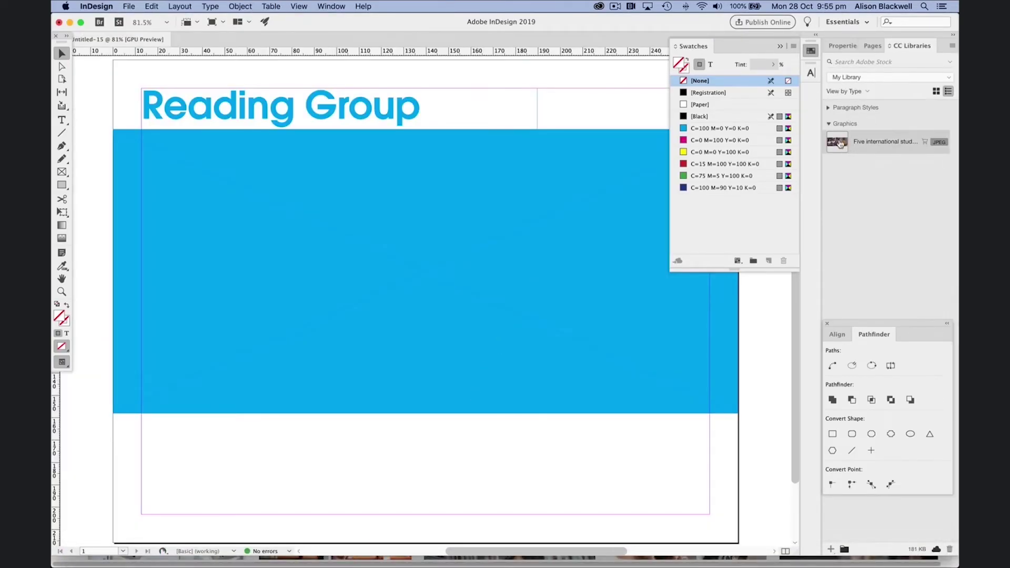
Drag the saved students photo from CC Libraries to span the page width beneath the heading.
drag(840, 144, 138, 158)
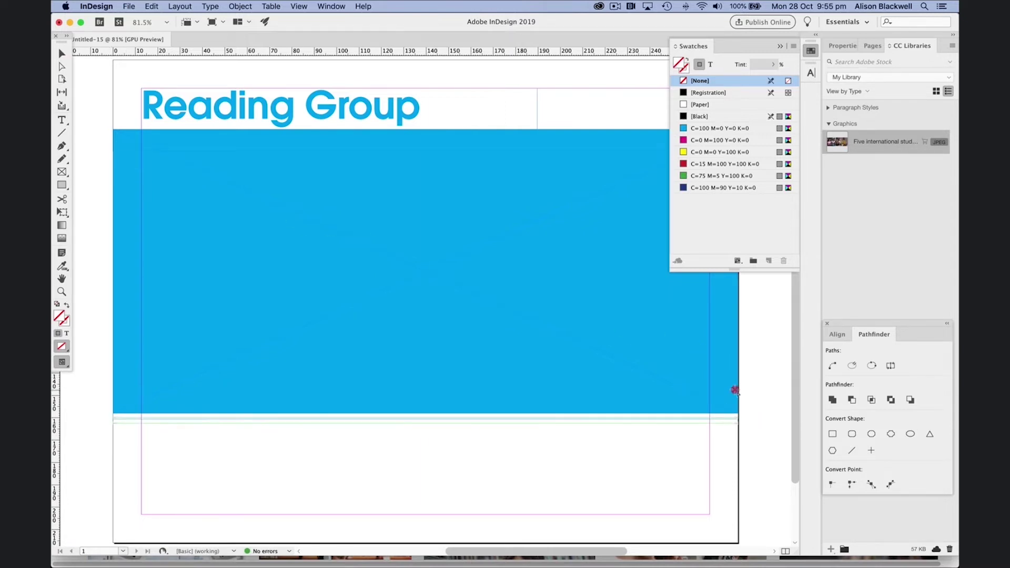
drag(736, 391, 738, 419)
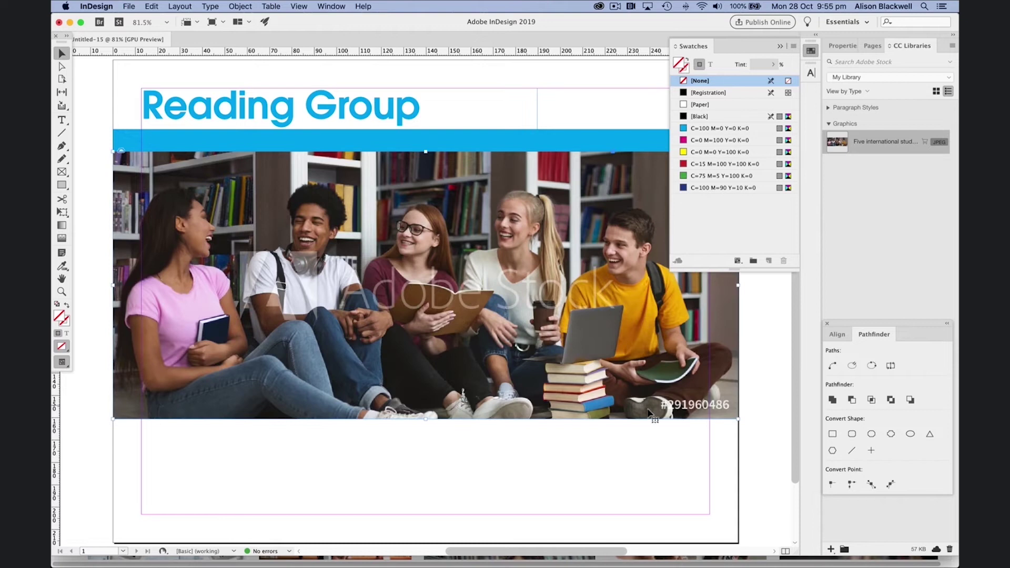
click(80, 78)
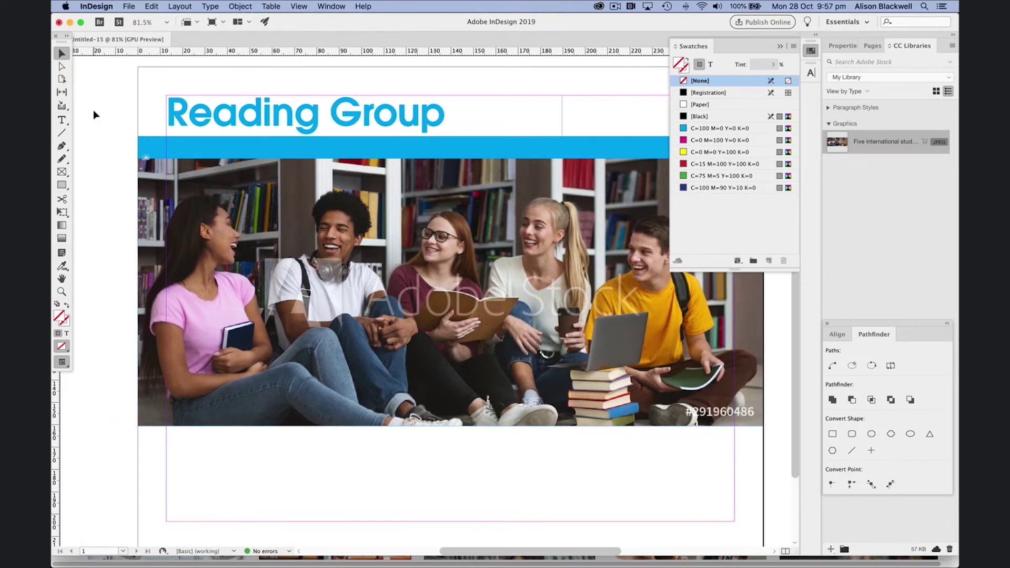
Set the text size to 36 pt and type 'Library every lunchtime ALL WELCOME' in a frame below the photo.
click(810, 74)
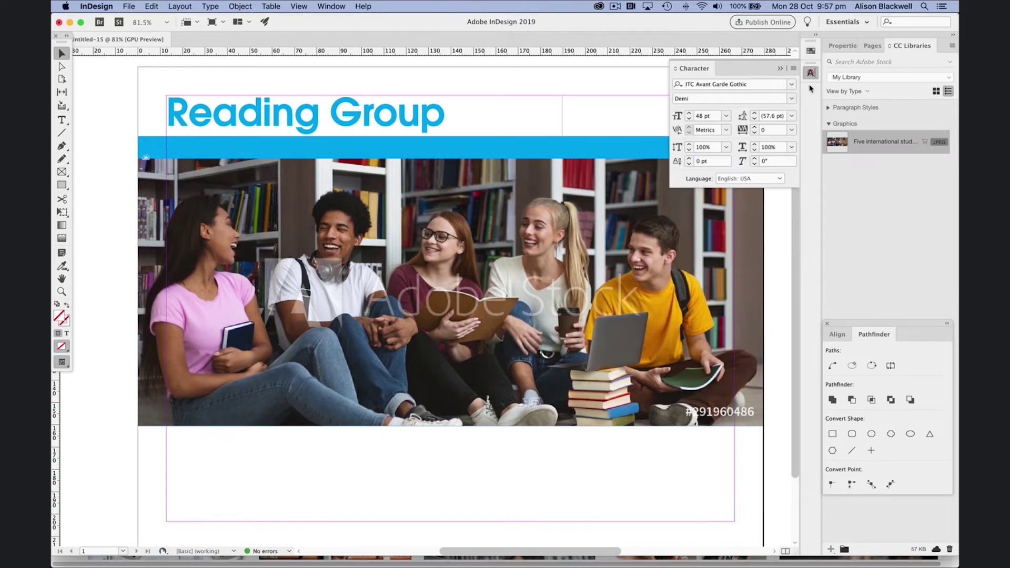
click(726, 116)
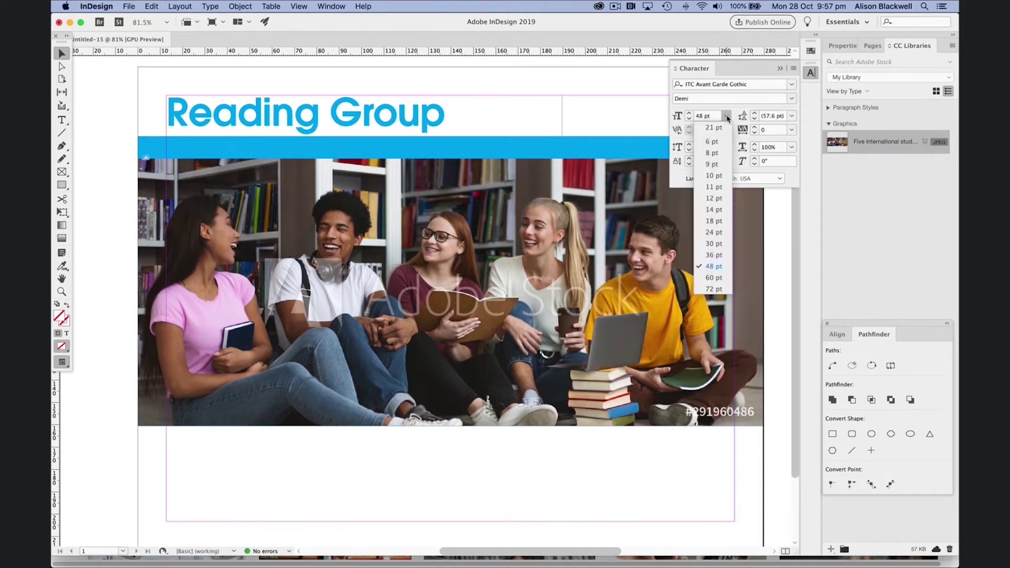
click(722, 255)
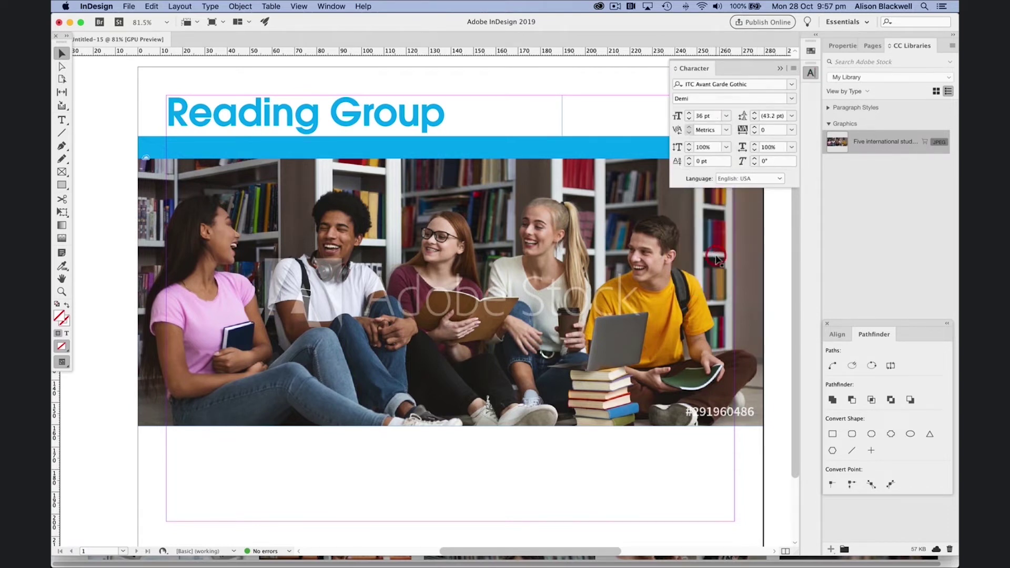
click(62, 121)
drag(167, 437, 737, 495)
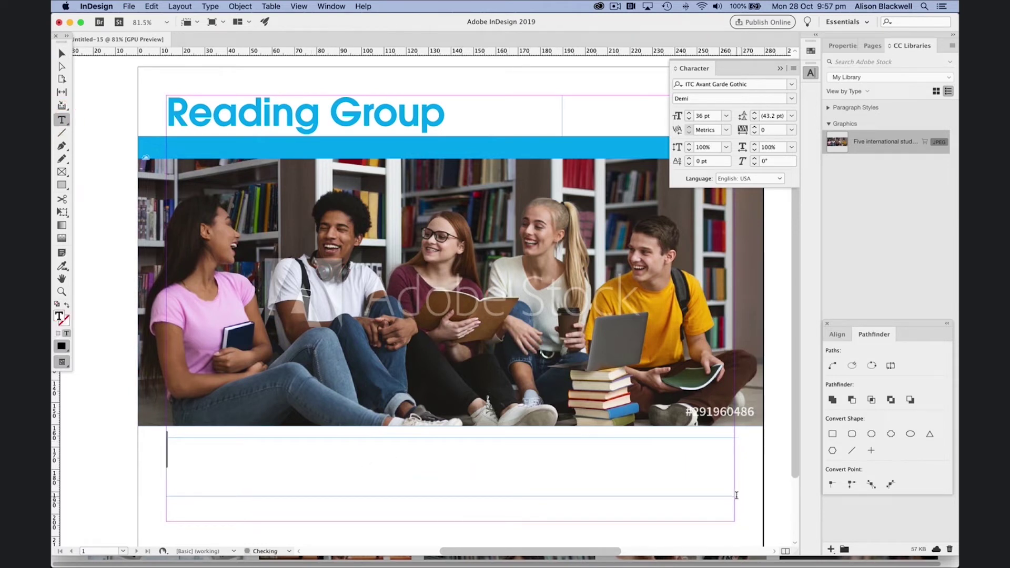
text(Lib)
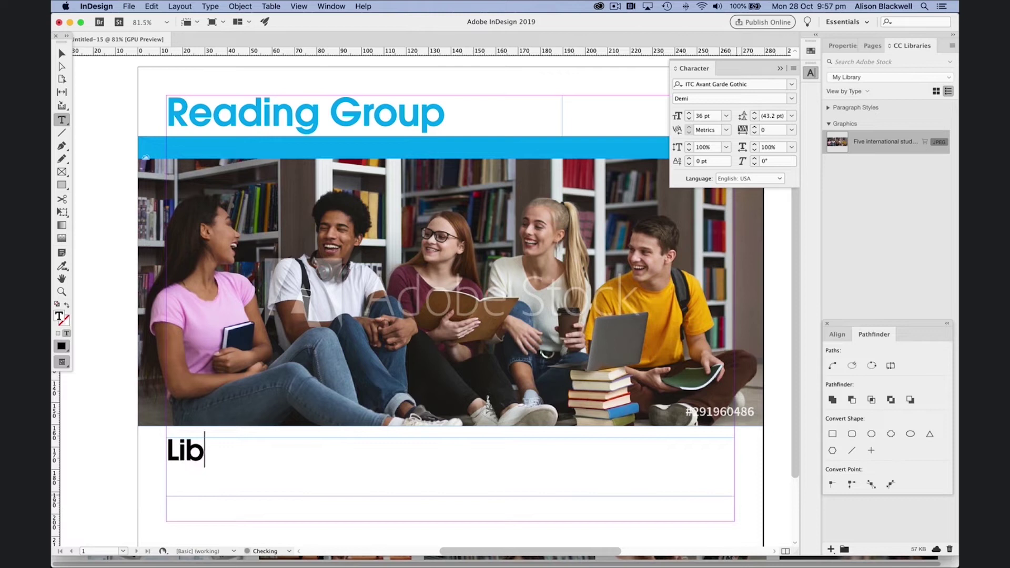
text(rary every )
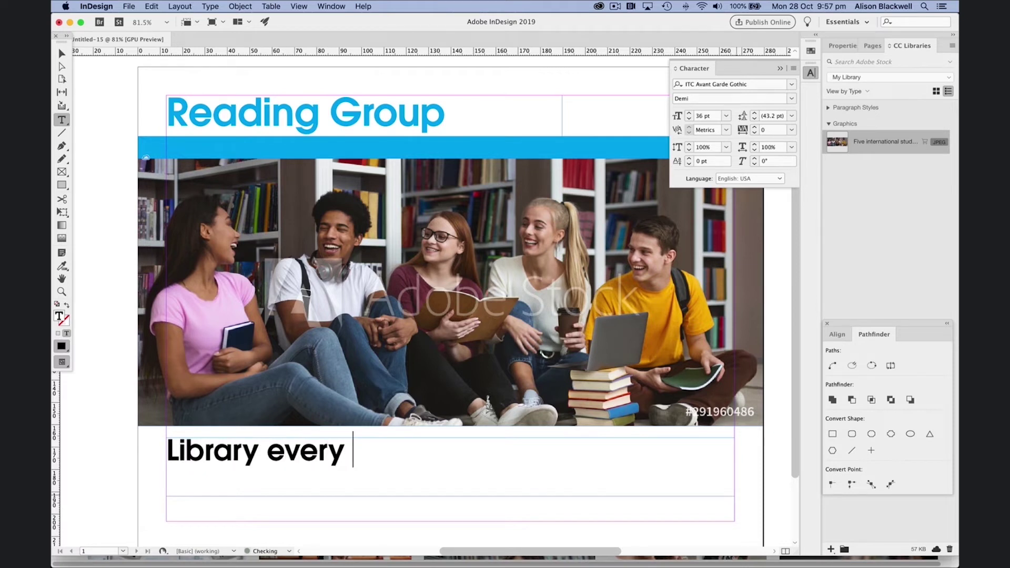
text(lunchtime )
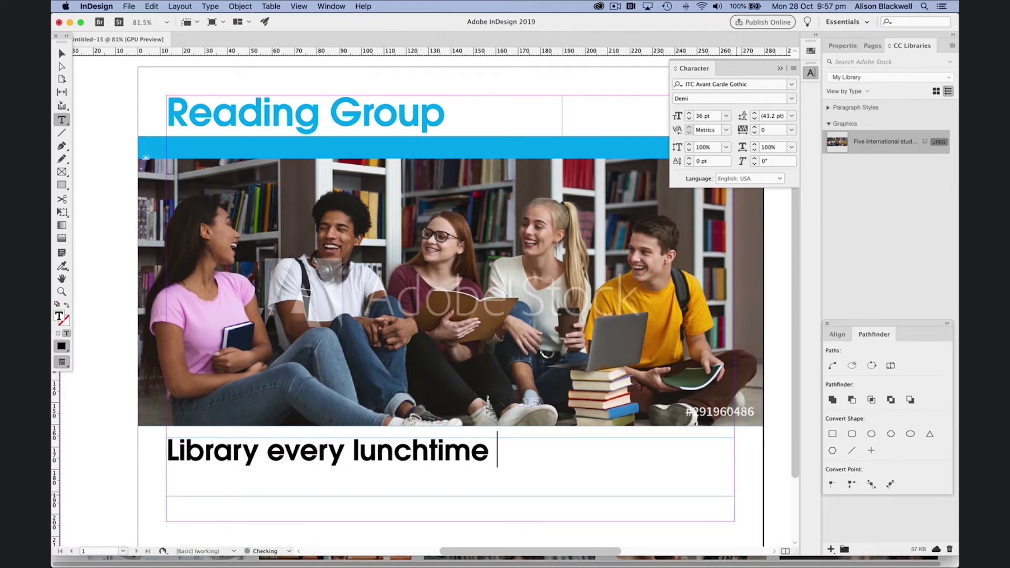
text(ALL WELCOME)
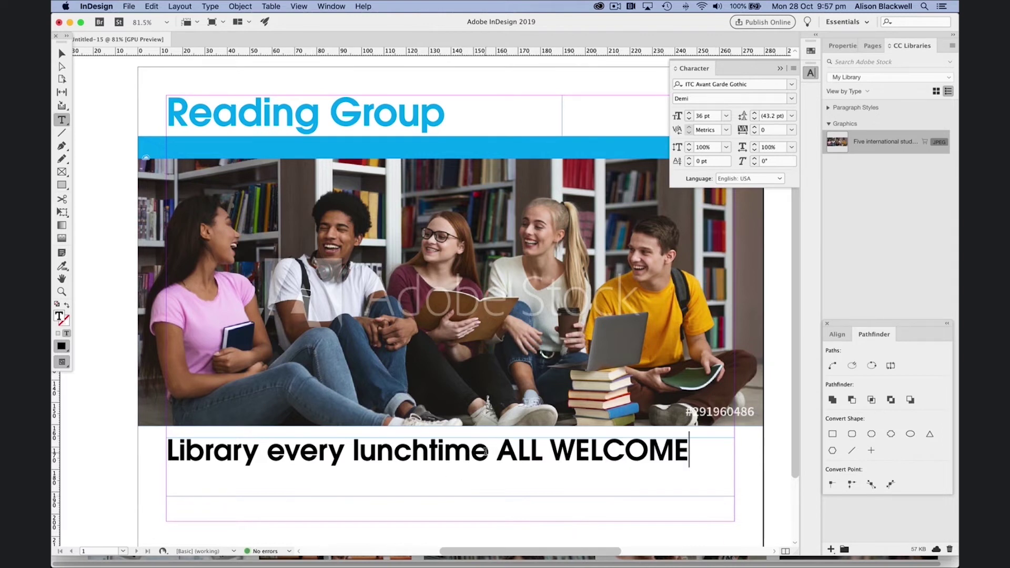
Colour 'Library every lunchtime' with the C=100 M=0 Y=0 K=0 cyan swatch, leaving 'ALL WELCOME' black.
drag(490, 451, 140, 433)
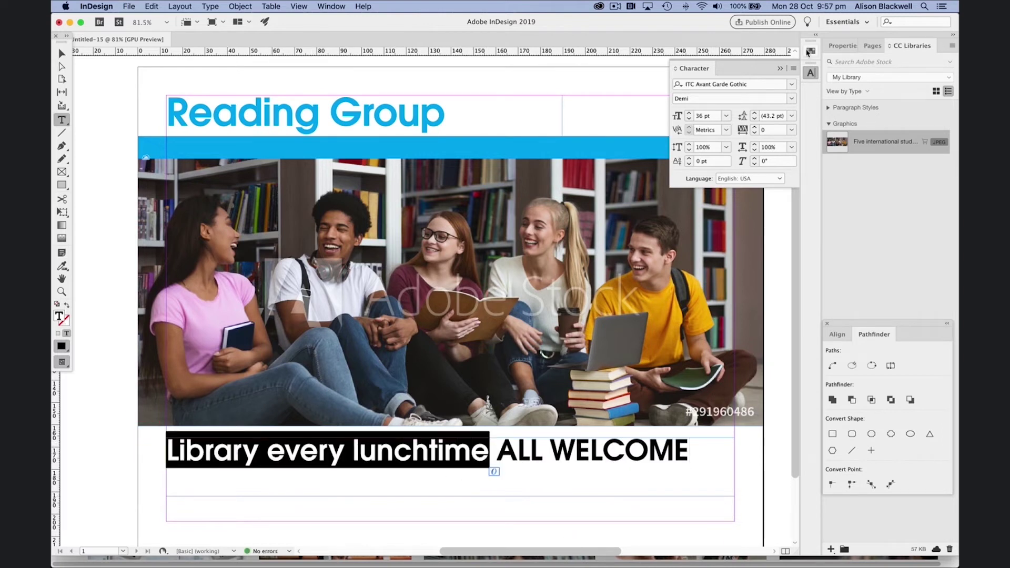
click(811, 51)
click(709, 129)
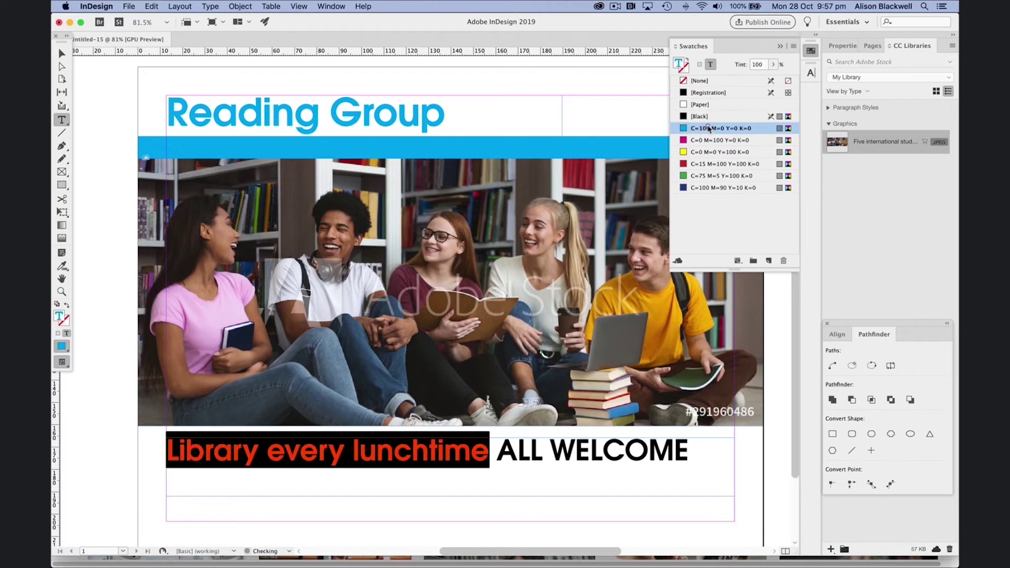
click(511, 442)
key(Escape)
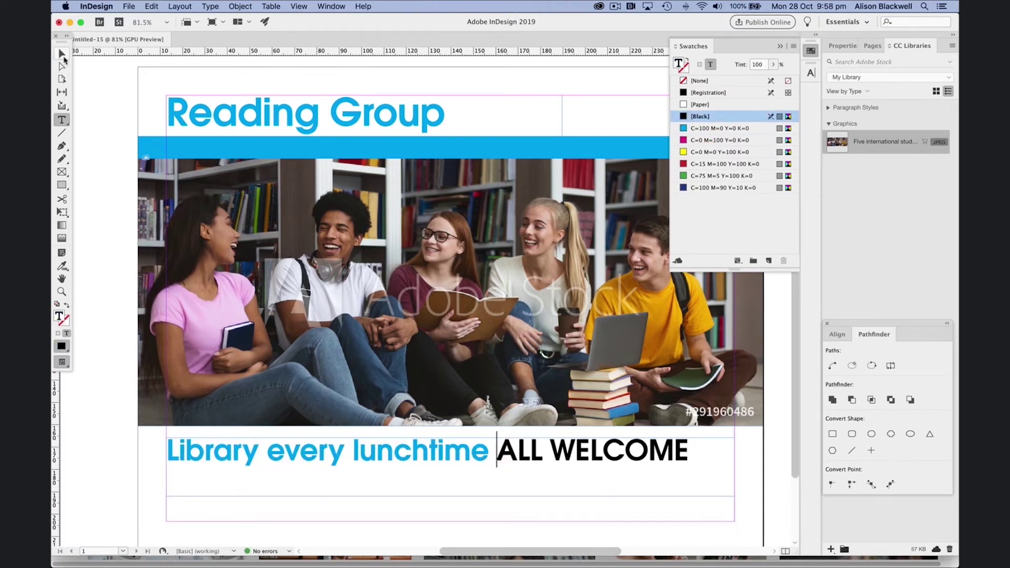
click(98, 101)
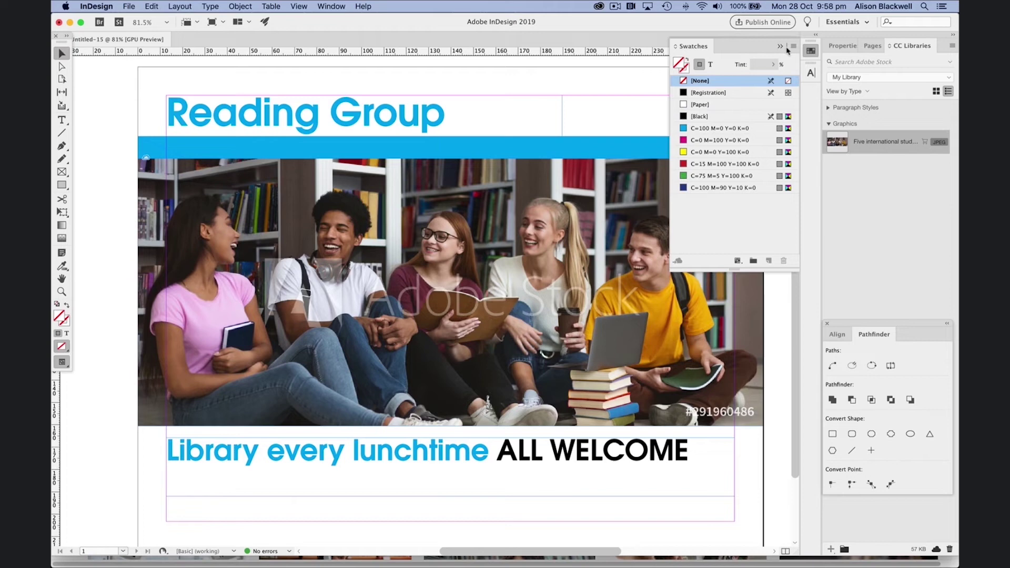
click(781, 47)
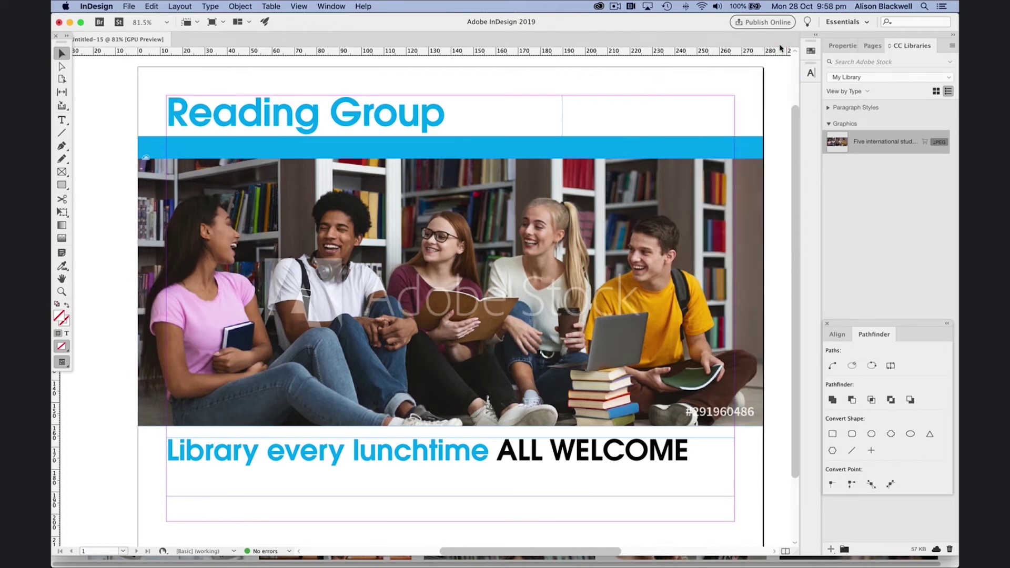
Save the poster under the name 'Library Poster.indd'.
click(127, 6)
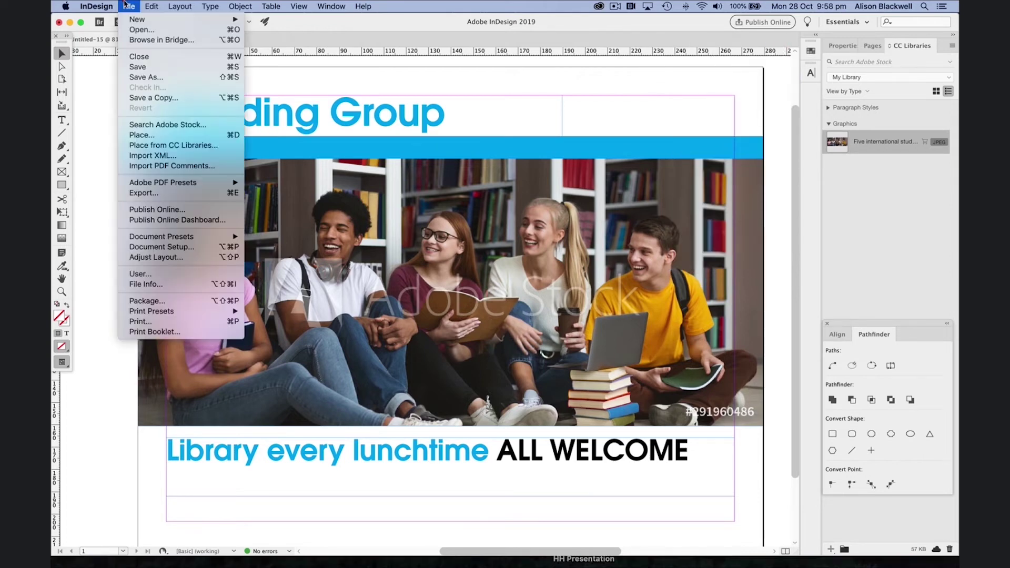
click(151, 77)
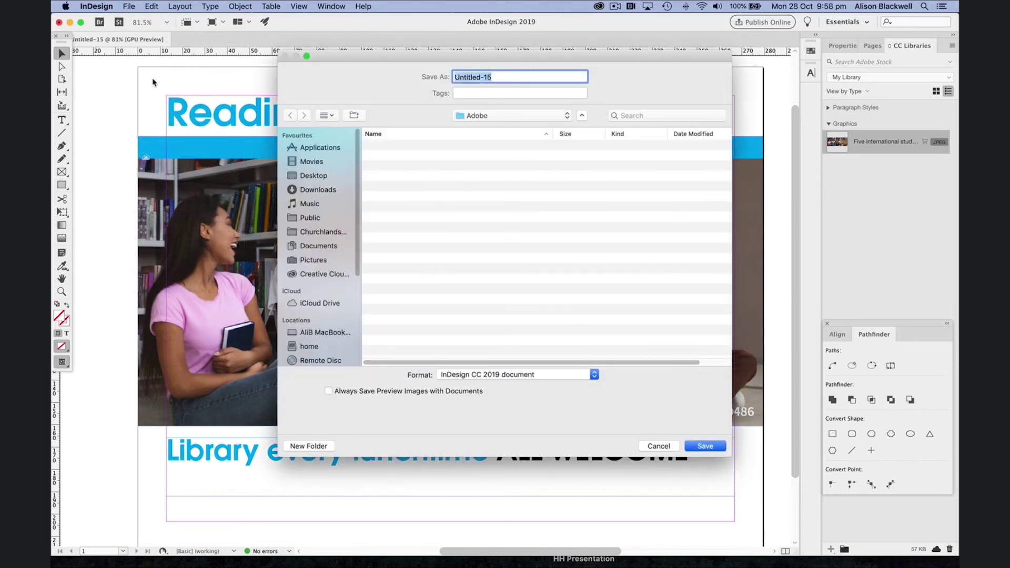
text(Library Poster)
click(706, 446)
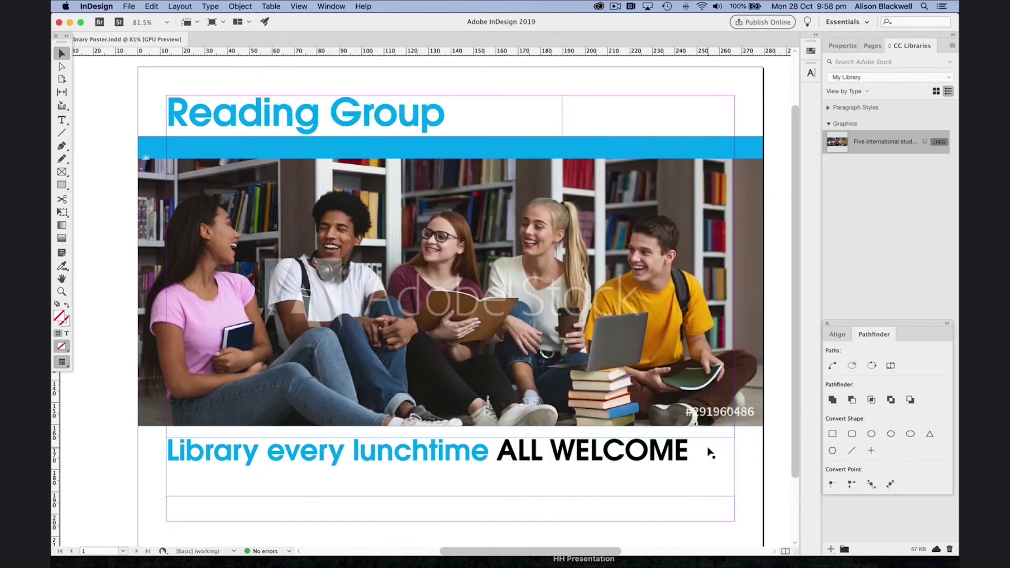